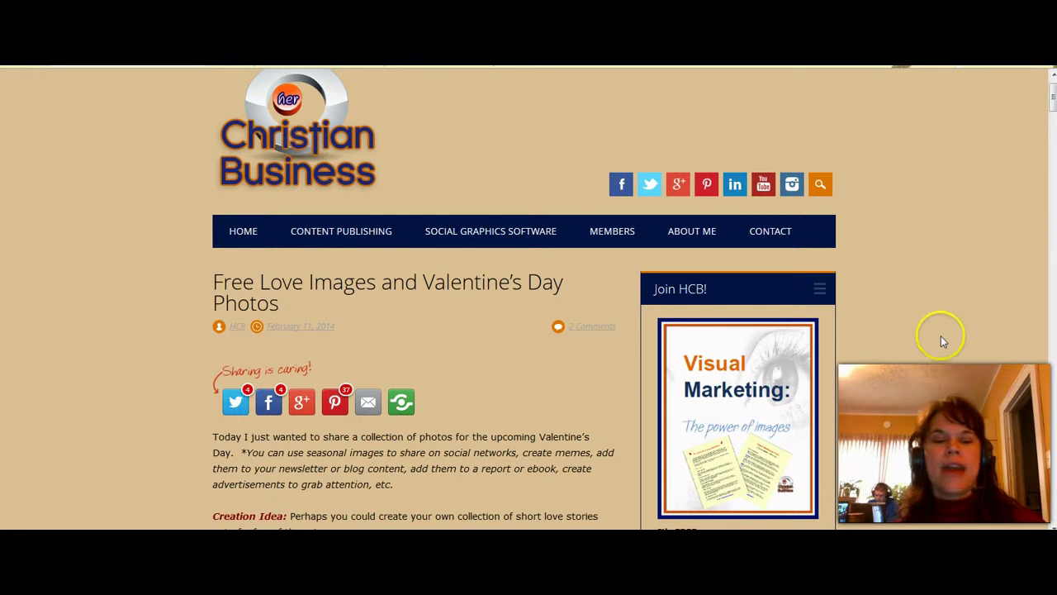
# Look through the free love images and Valentine's Day photos in the post, down to the heart drawn on the tree trunk.
pyautogui.scroll(-1, 937, 310)
pyautogui.scroll(-1, 939, 308)
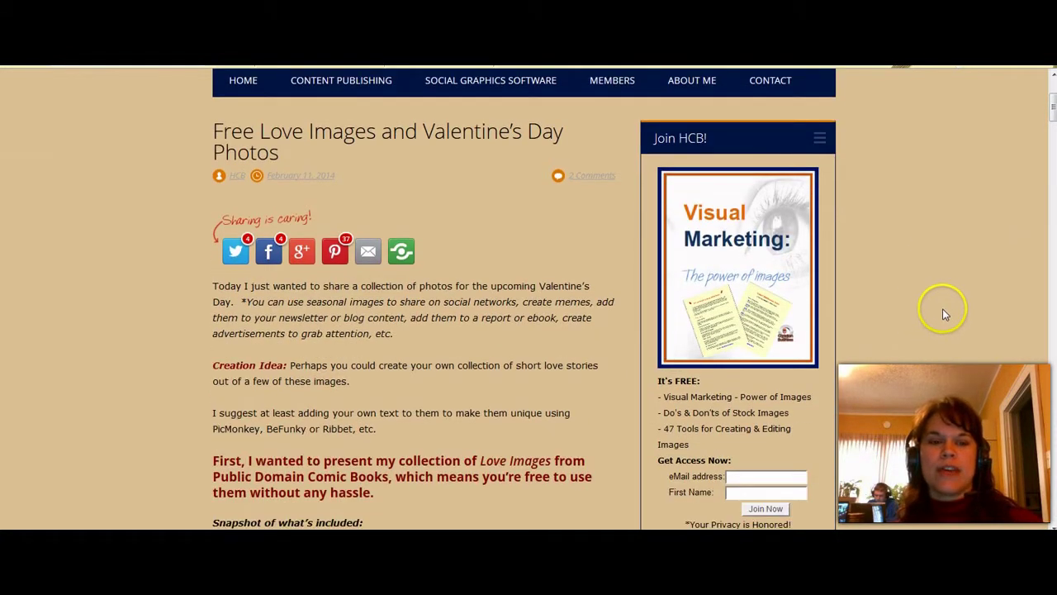
pyautogui.scroll(3, 944, 306)
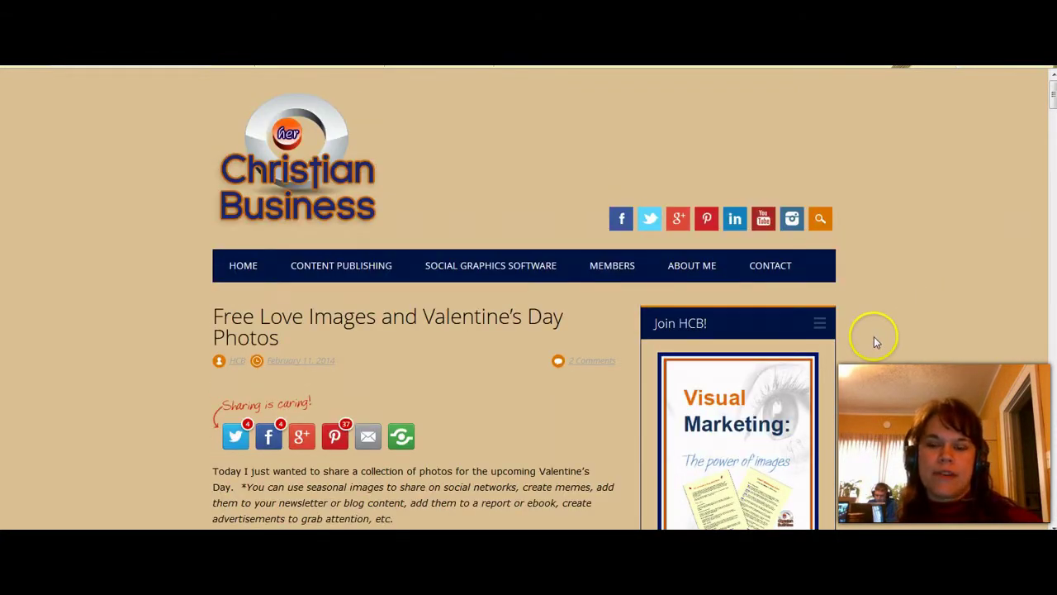
pyautogui.scroll(-7, 891, 340)
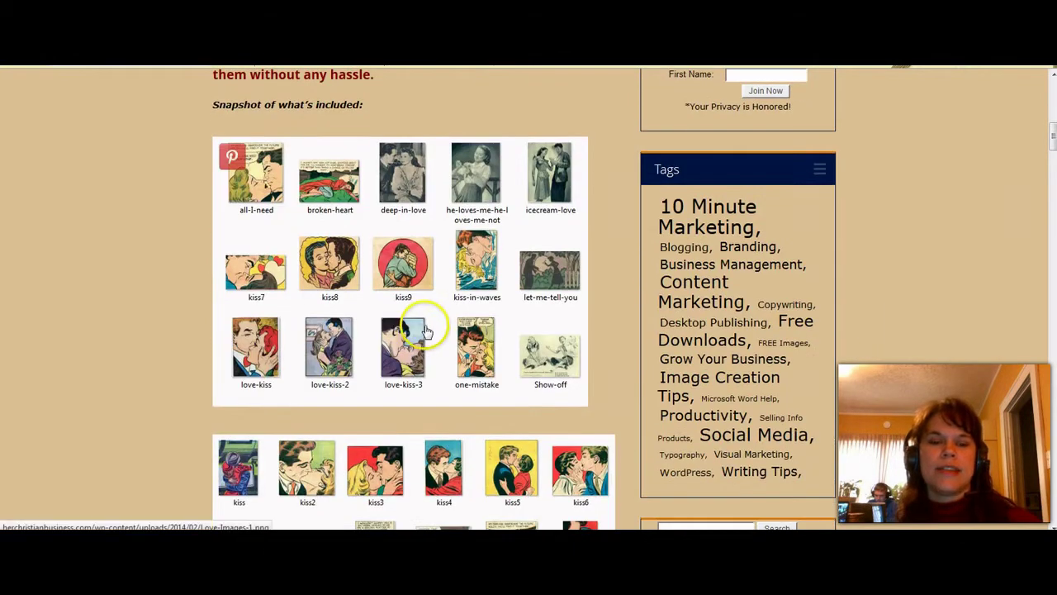
pyautogui.scroll(-5, 437, 331)
pyautogui.scroll(-3, 467, 324)
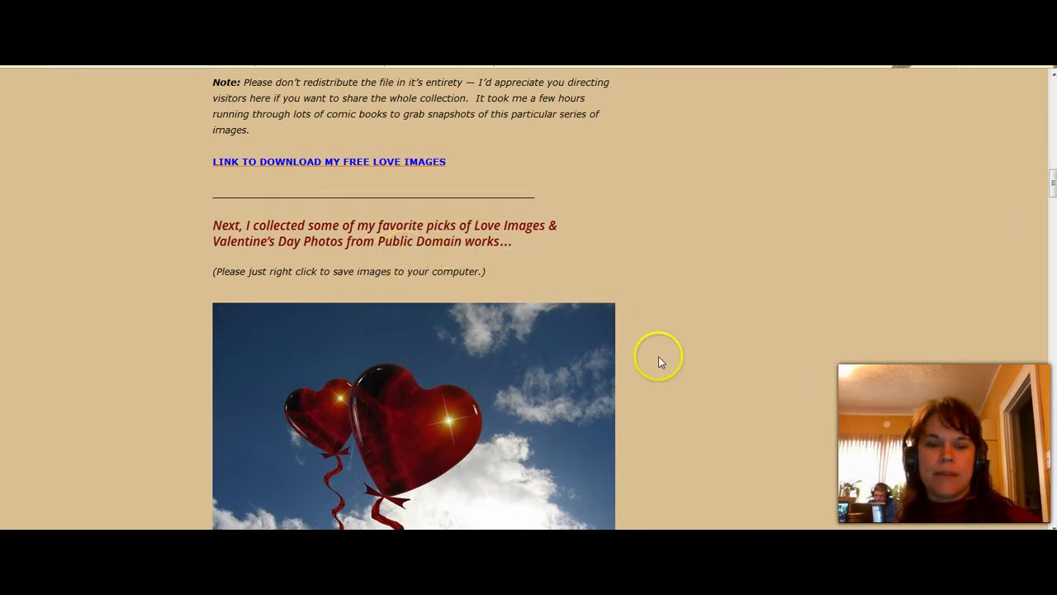
pyautogui.scroll(-4, 659, 356)
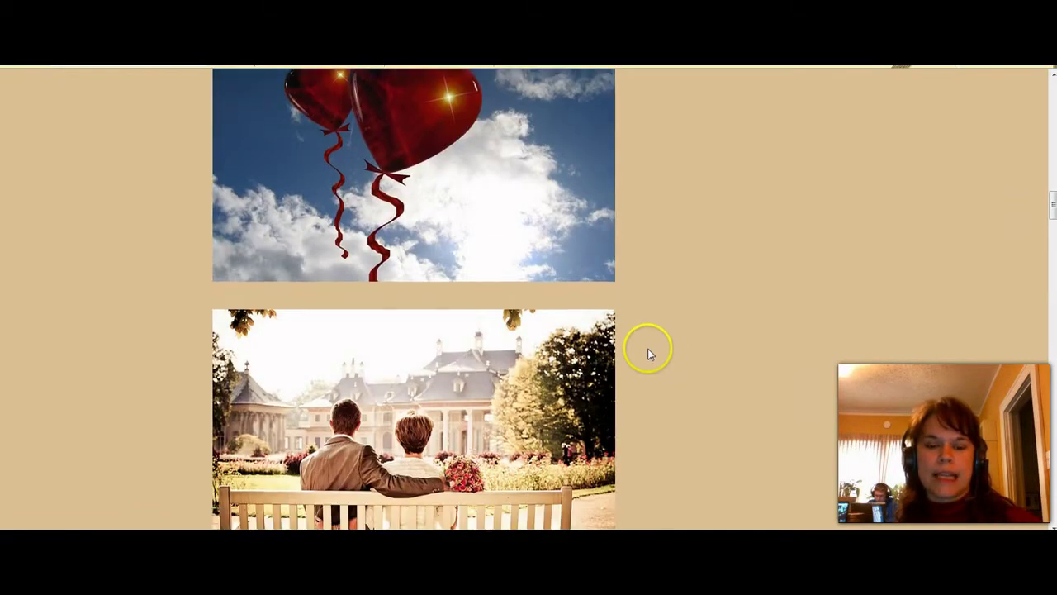
pyautogui.scroll(-5, 649, 353)
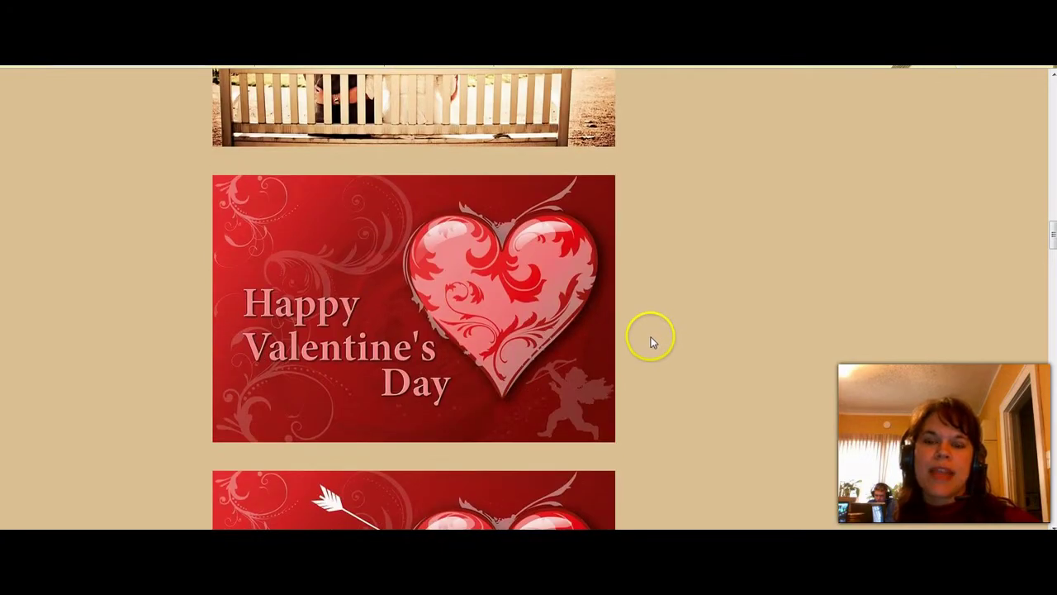
pyautogui.scroll(-12, 651, 341)
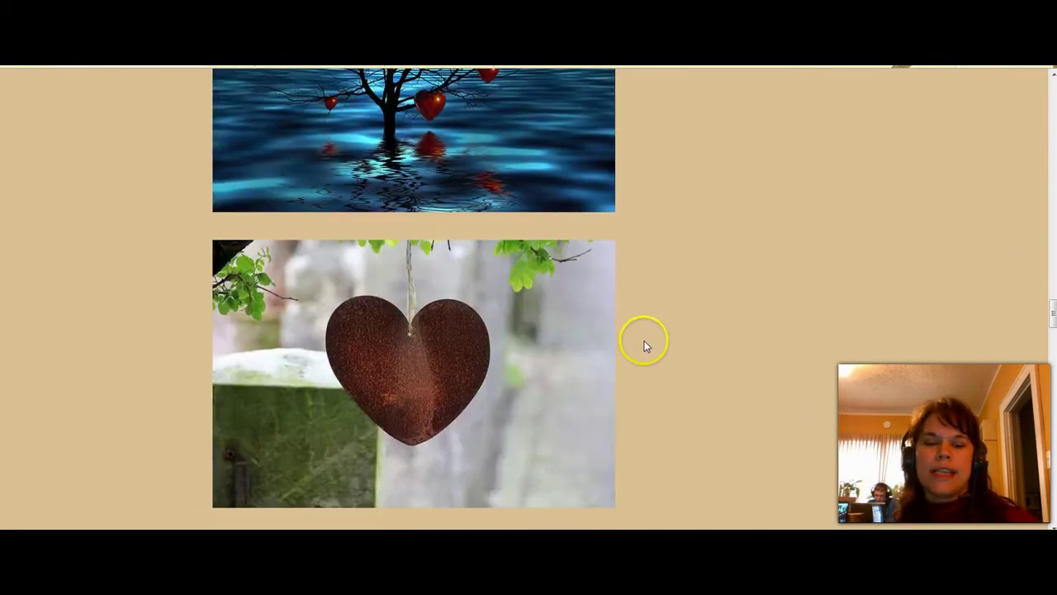
pyautogui.scroll(-8, 644, 341)
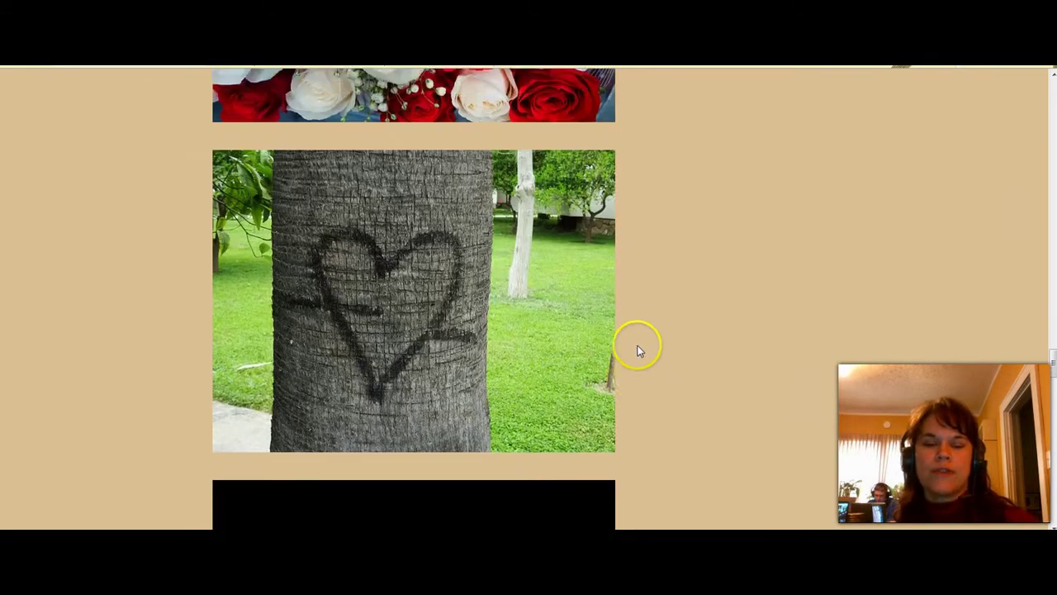
pyautogui.scroll(1, 638, 351)
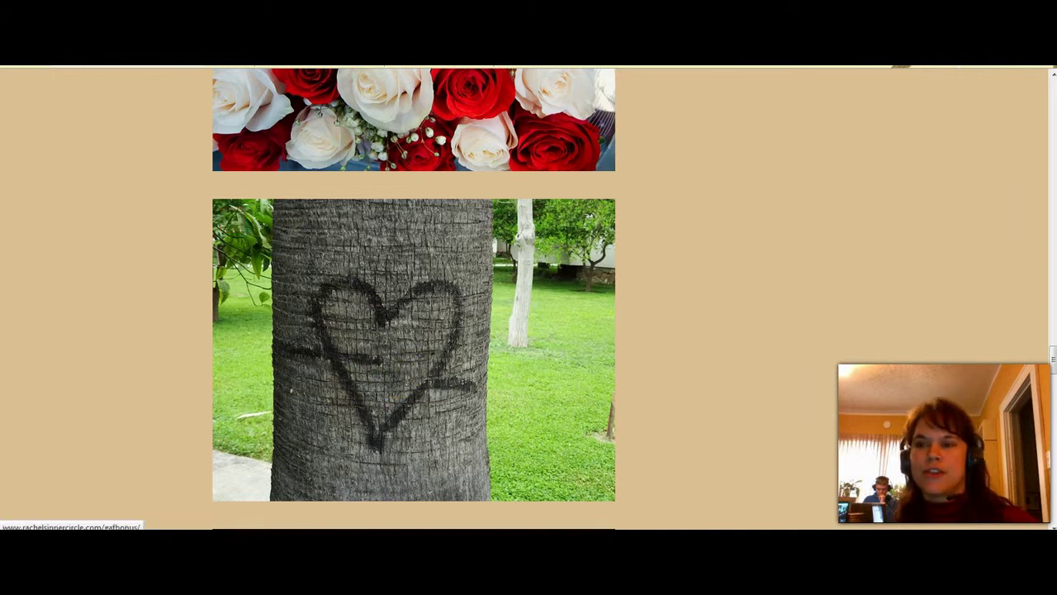
# Switch to the BeFunky photo editor and add an Edo Font text item over the heart on the tree photo.
pyautogui.click(442, 67)
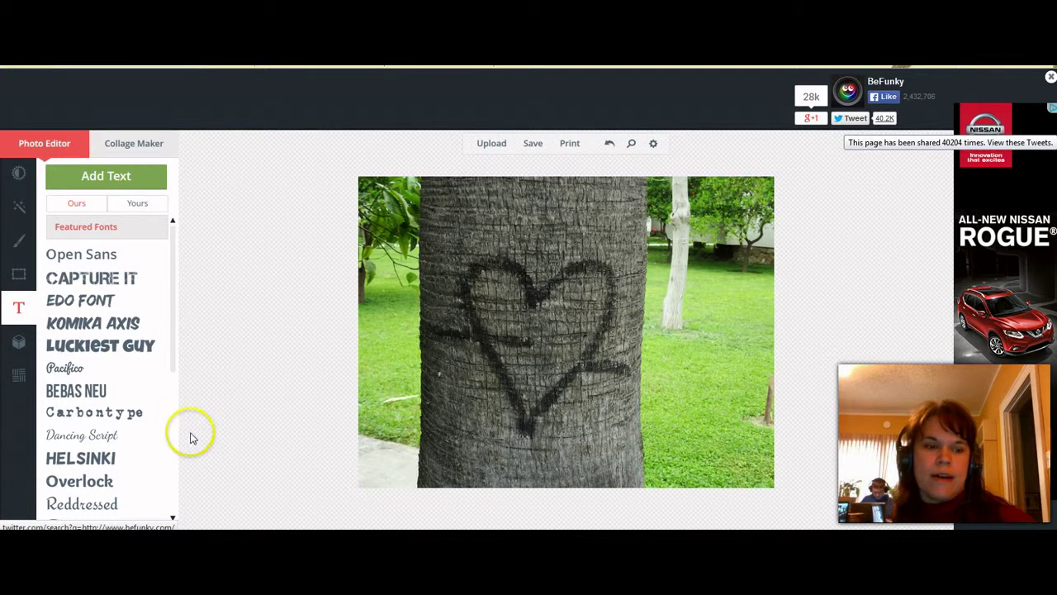
pyautogui.click(73, 300)
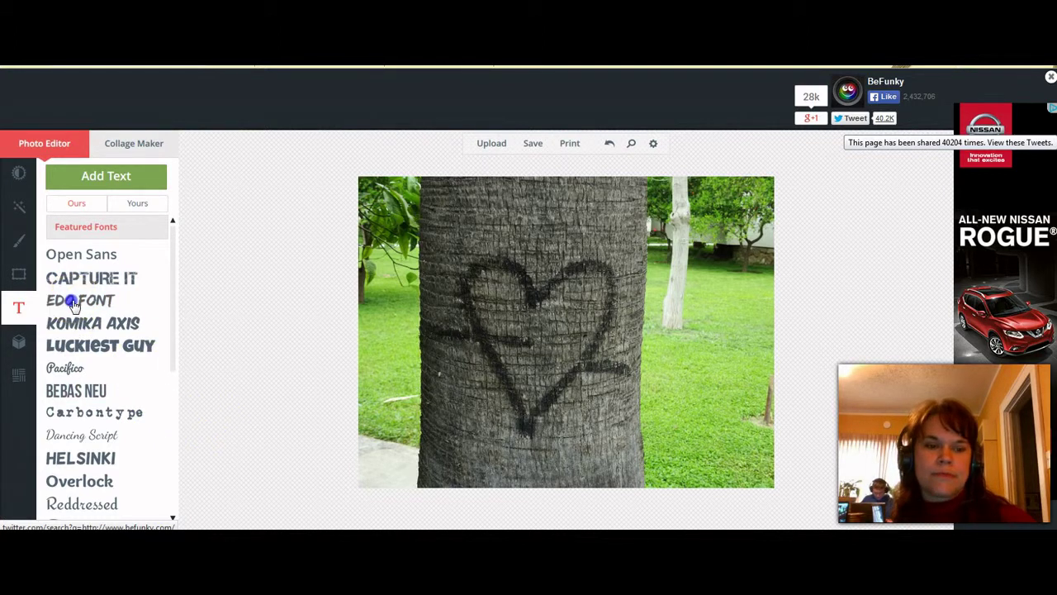
pyautogui.moveTo(529, 351); pyautogui.dragTo(566, 329)
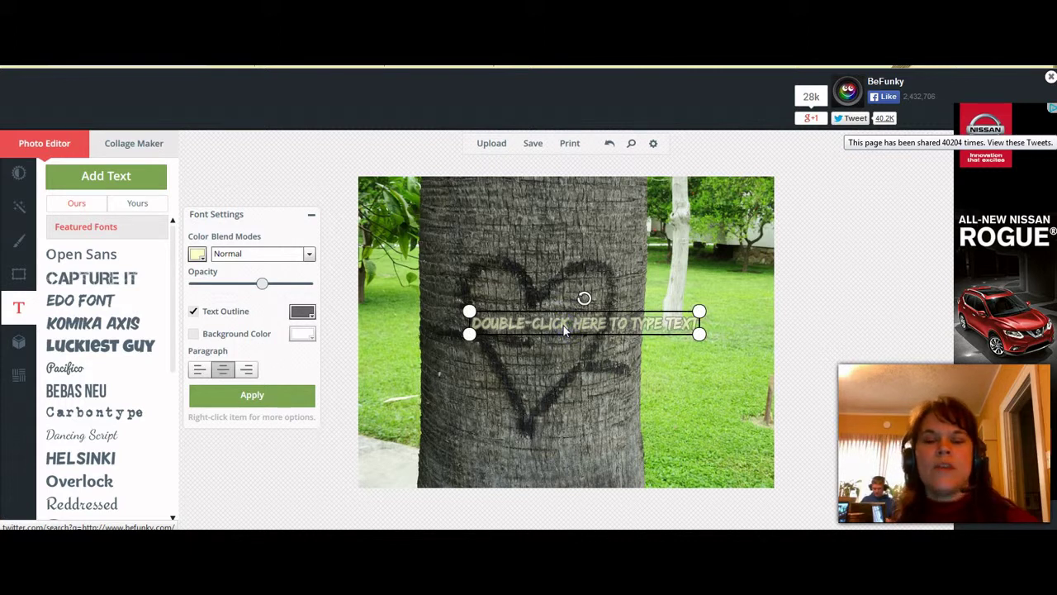
pyautogui.click(553, 354)
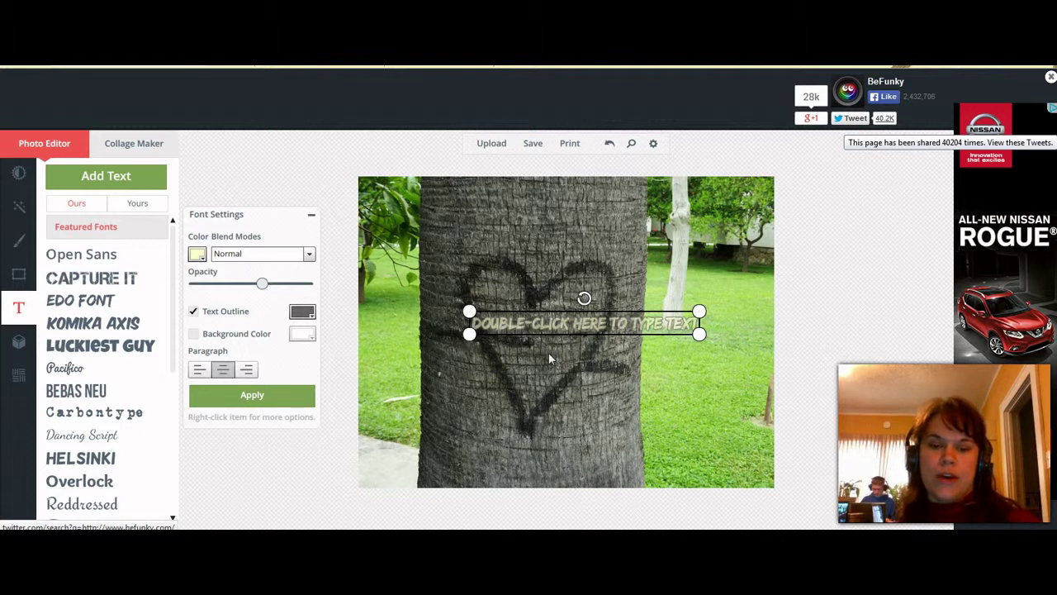
# Change the text colour to a stronger light yellow and set its opacity to 100.
pyautogui.click(302, 335)
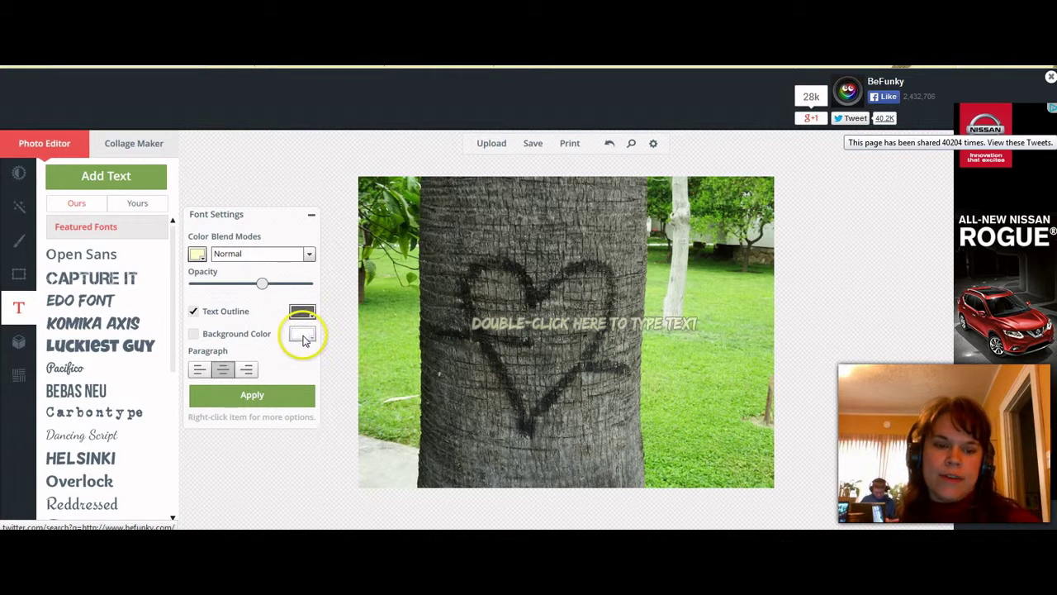
pyautogui.click(196, 254)
pyautogui.click(309, 369)
pyautogui.click(333, 369)
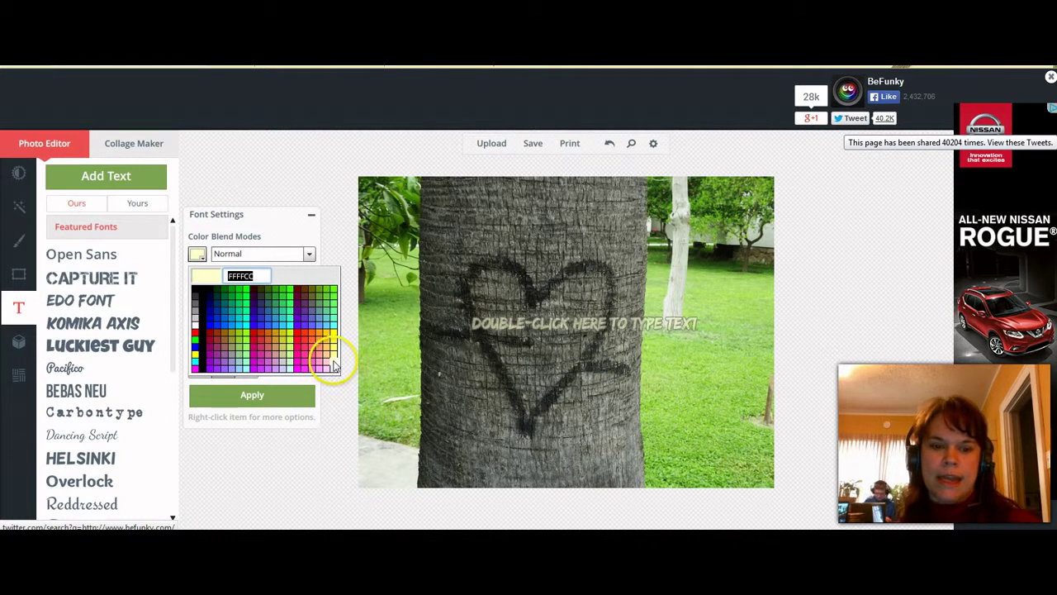
pyautogui.click(334, 361)
pyautogui.click(332, 338)
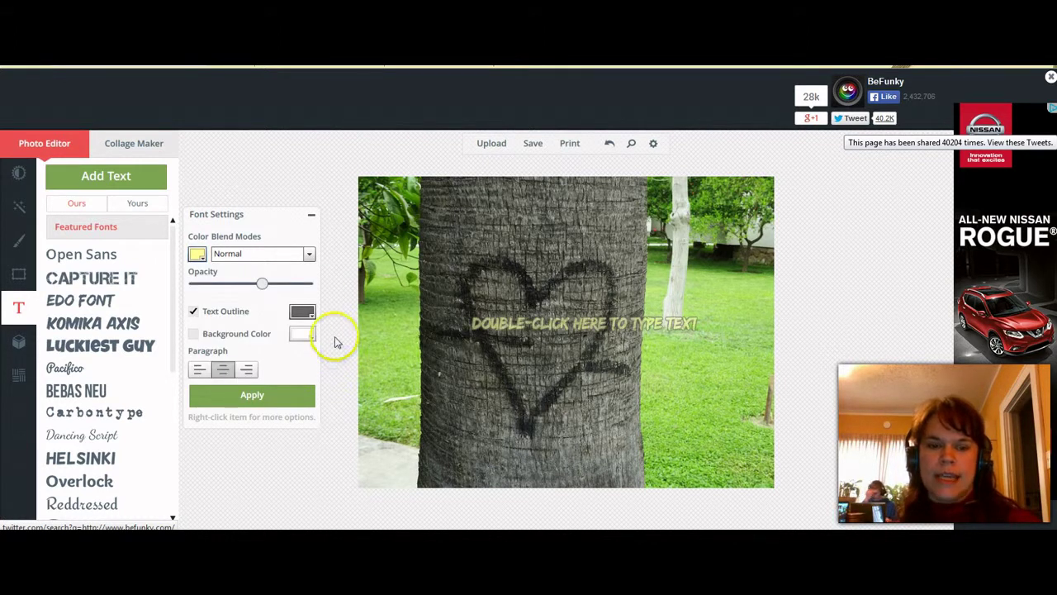
pyautogui.moveTo(256, 283); pyautogui.dragTo(321, 289)
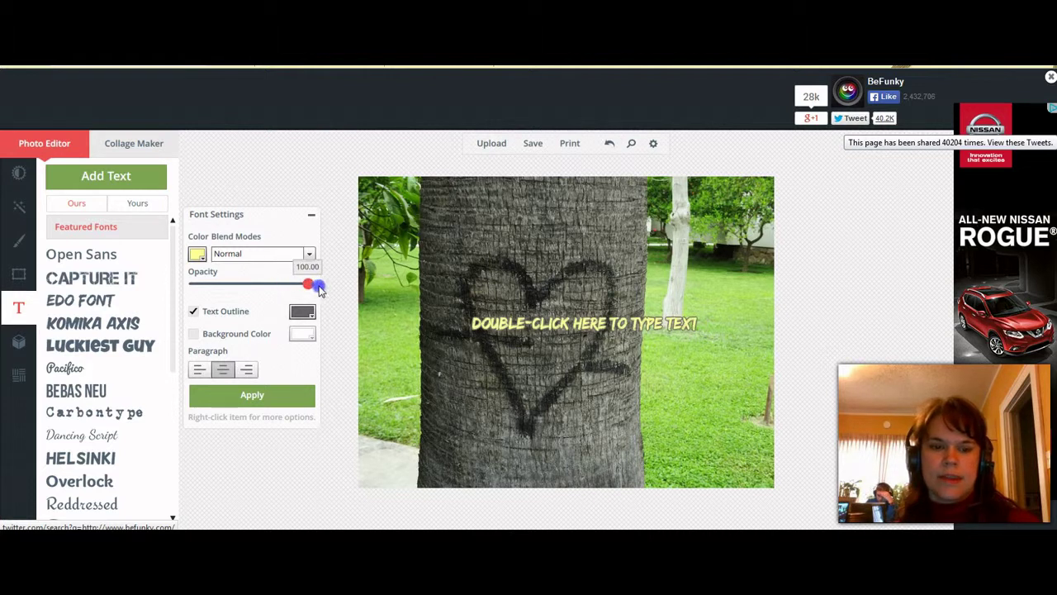
# Replace the placeholder text with the couple's two first names on separate lines, with "&" on a line between them.
pyautogui.click(542, 325)
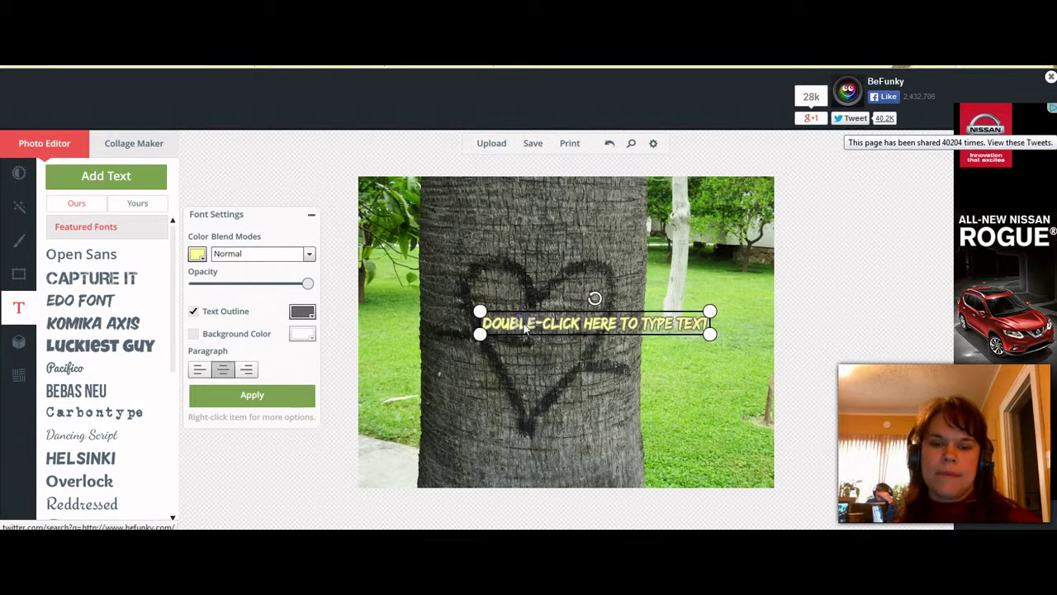
pyautogui.doubleClick(523, 325)
pyautogui.doubleClick(526, 326)
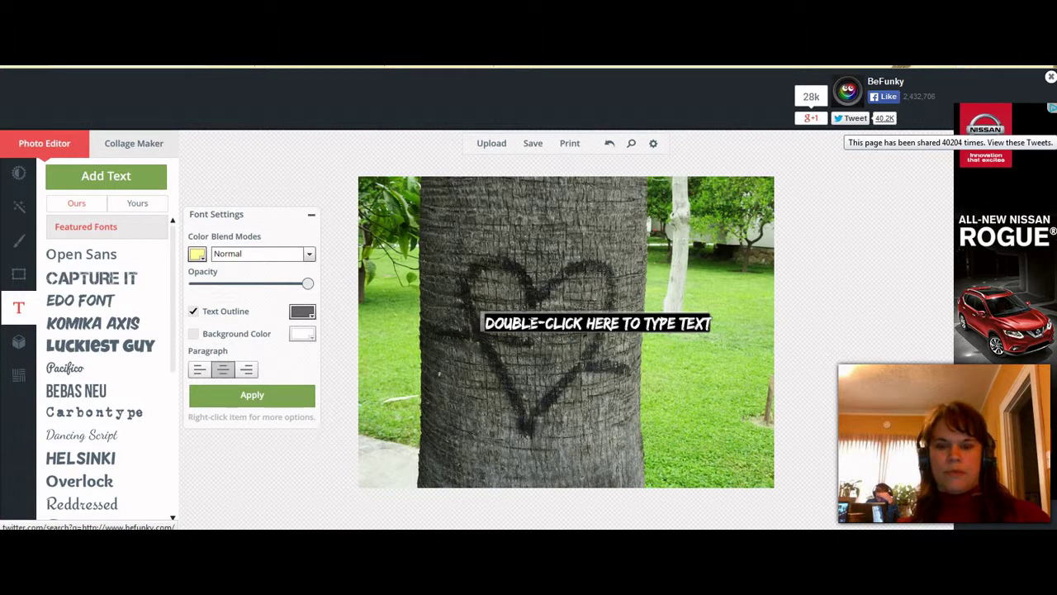
pyautogui.write('RHONDA')
pyautogui.press('Return')
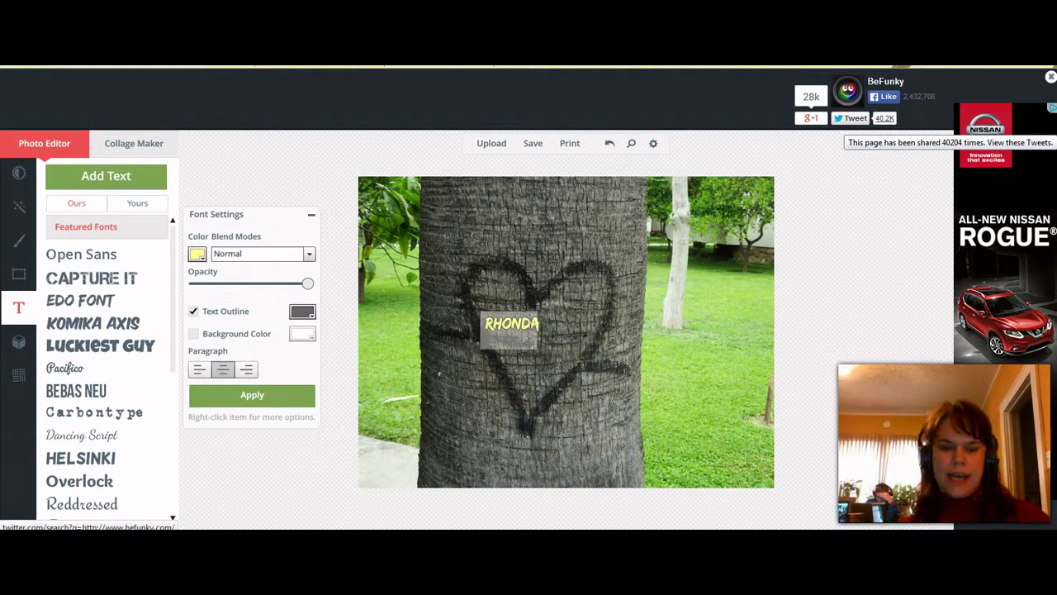
pyautogui.write('&')
pyautogui.press('Return')
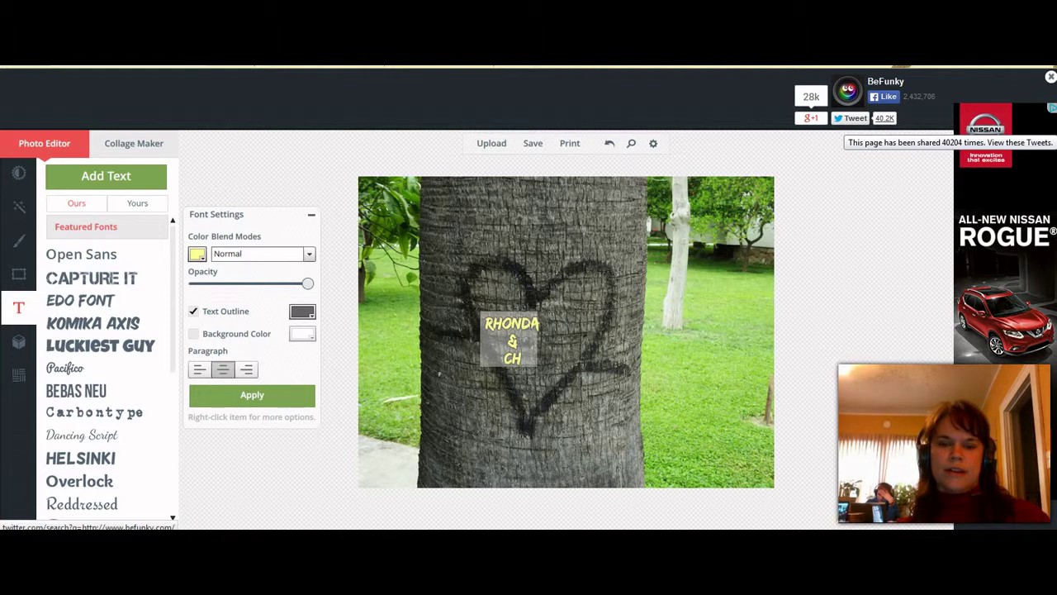
pyautogui.write('CHARLES')
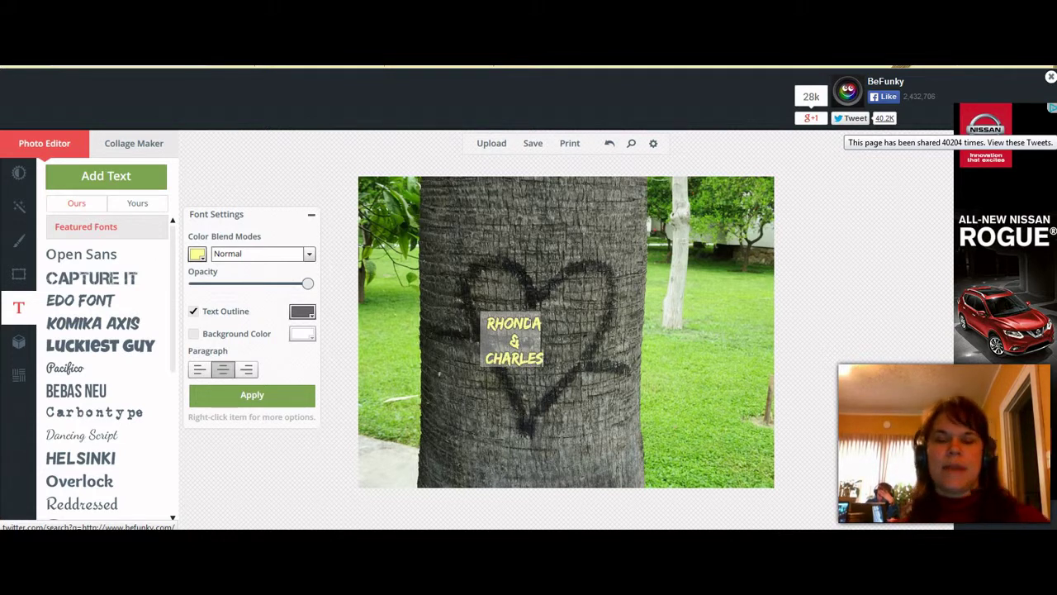
# Centre-align the couple's names, position them inside the heart and enlarge the text slightly.
pyautogui.moveTo(513, 343); pyautogui.dragTo(534, 348)
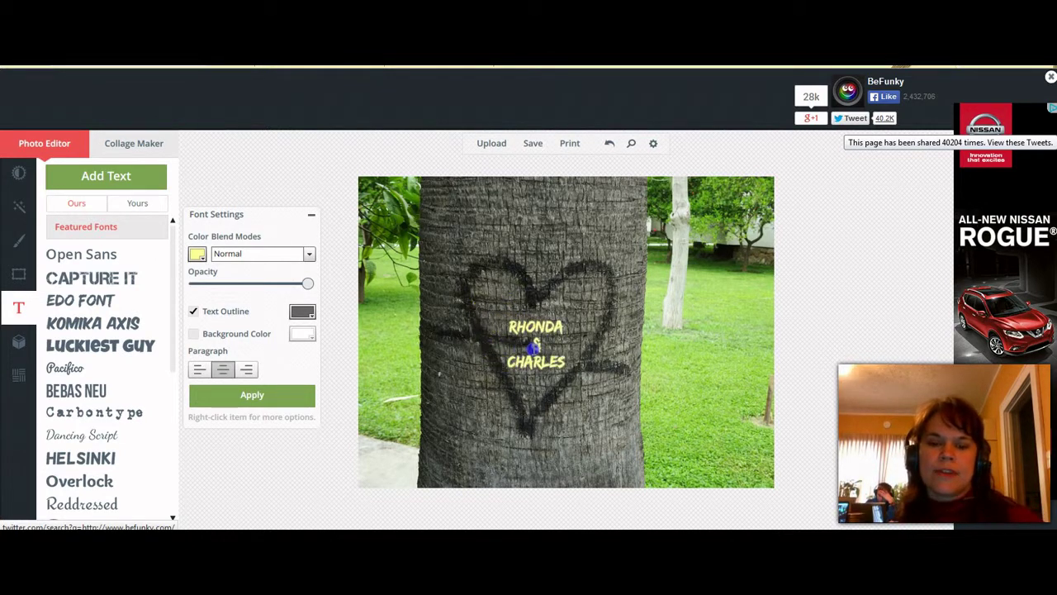
pyautogui.click(534, 344)
pyautogui.click(225, 371)
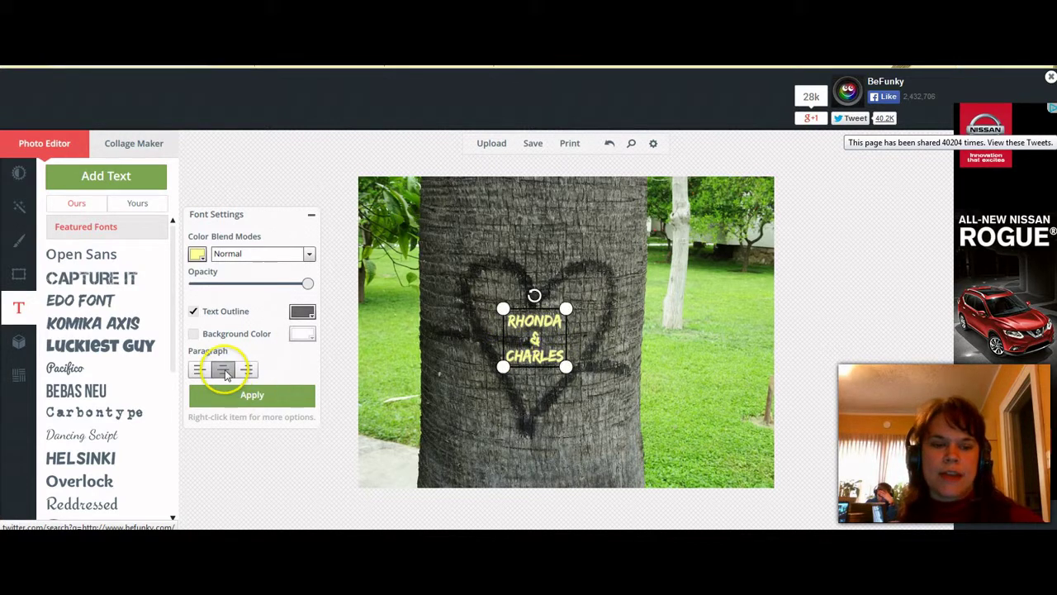
pyautogui.click(535, 357)
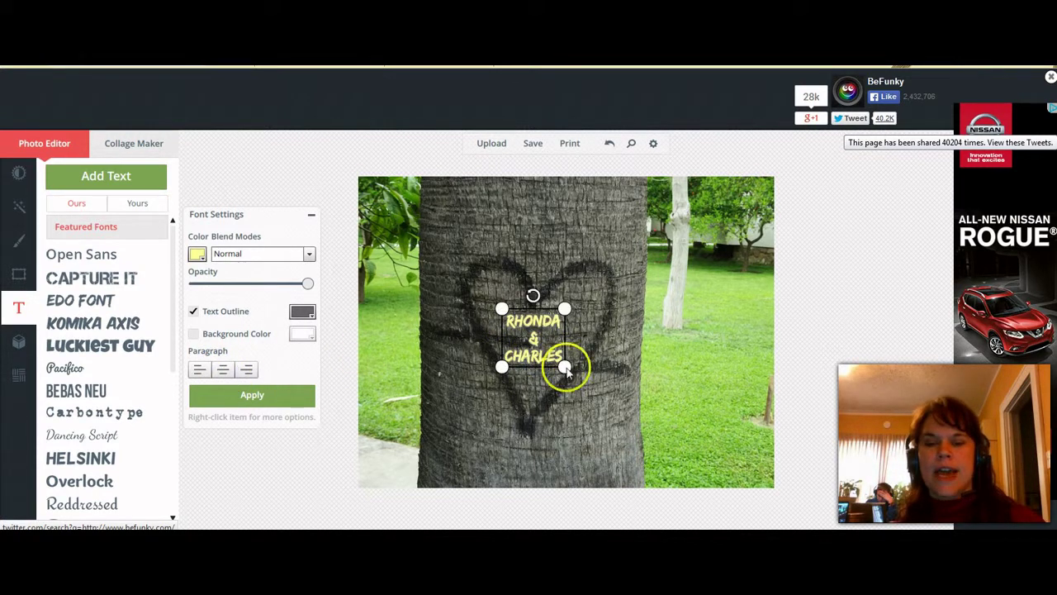
pyautogui.moveTo(566, 373); pyautogui.dragTo(530, 356)
pyautogui.click(518, 354)
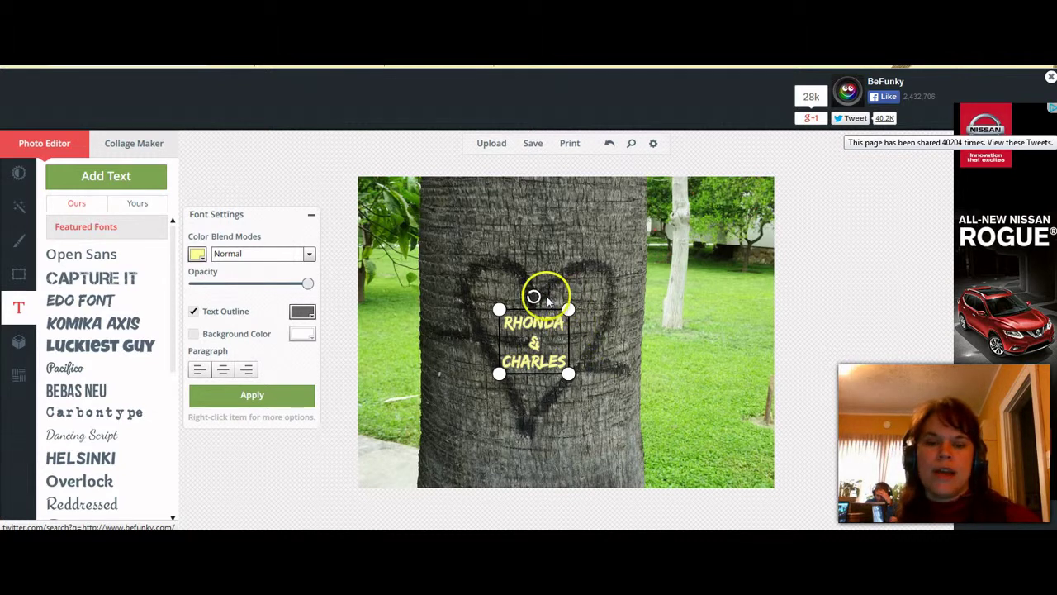
# Rotate the names text slightly counterclockwise and keep it positioned inside the heart.
pyautogui.moveTo(534, 295)
pyautogui.mouseDown()
pyautogui.moveTo(560, 345)
pyautogui.moveTo(540, 365)
pyautogui.mouseUp()
pyautogui.moveTo(527, 299); pyautogui.dragTo(529, 297)
pyautogui.moveTo(531, 338); pyautogui.dragTo(533, 338)
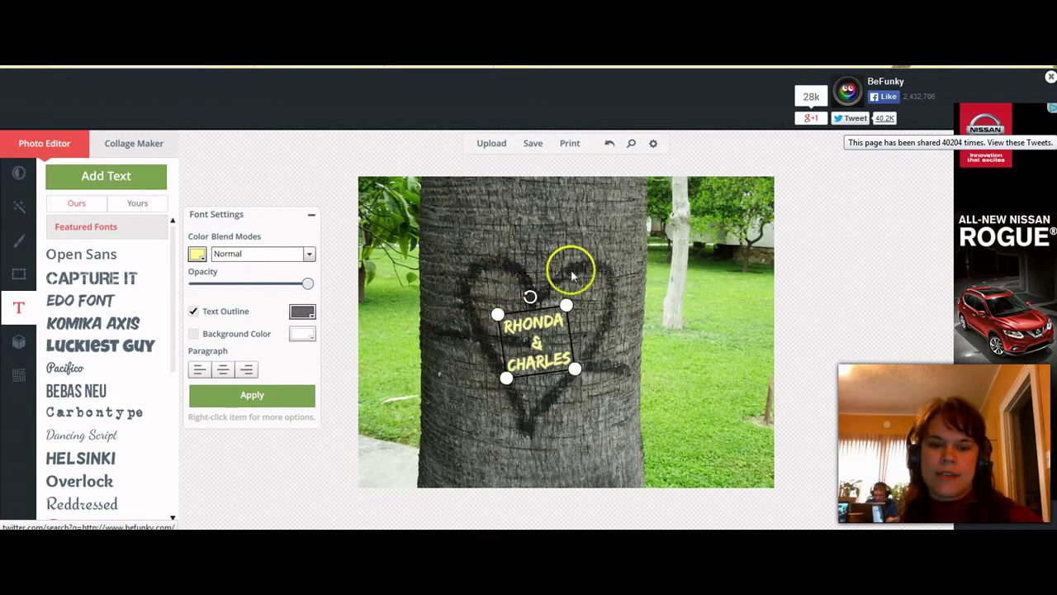
# Keep the text outline enabled and set its colour to dark grey 333333.
pyautogui.click(193, 312)
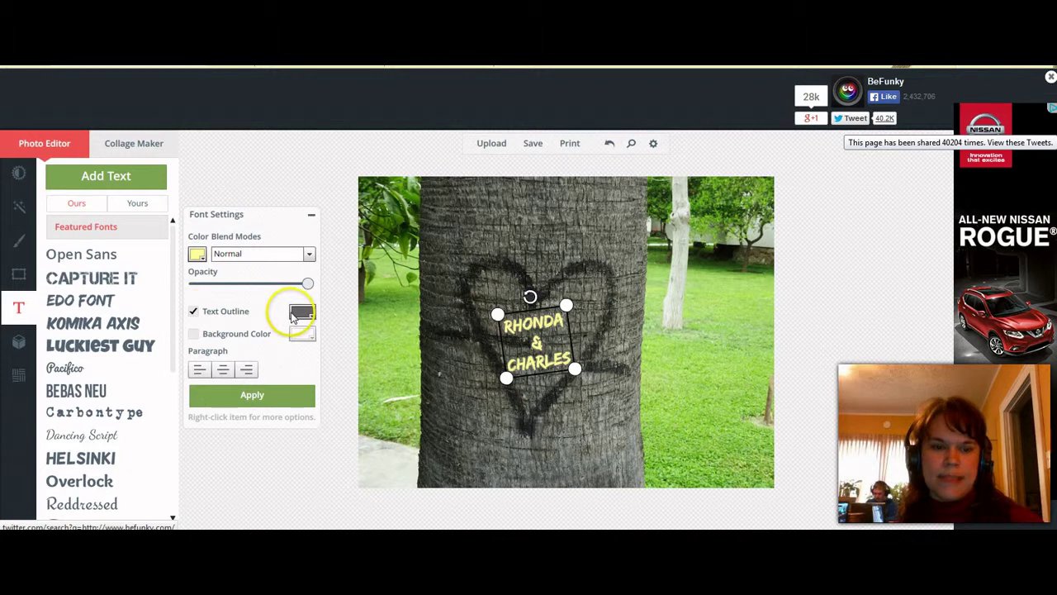
pyautogui.click(299, 312)
pyautogui.click(297, 356)
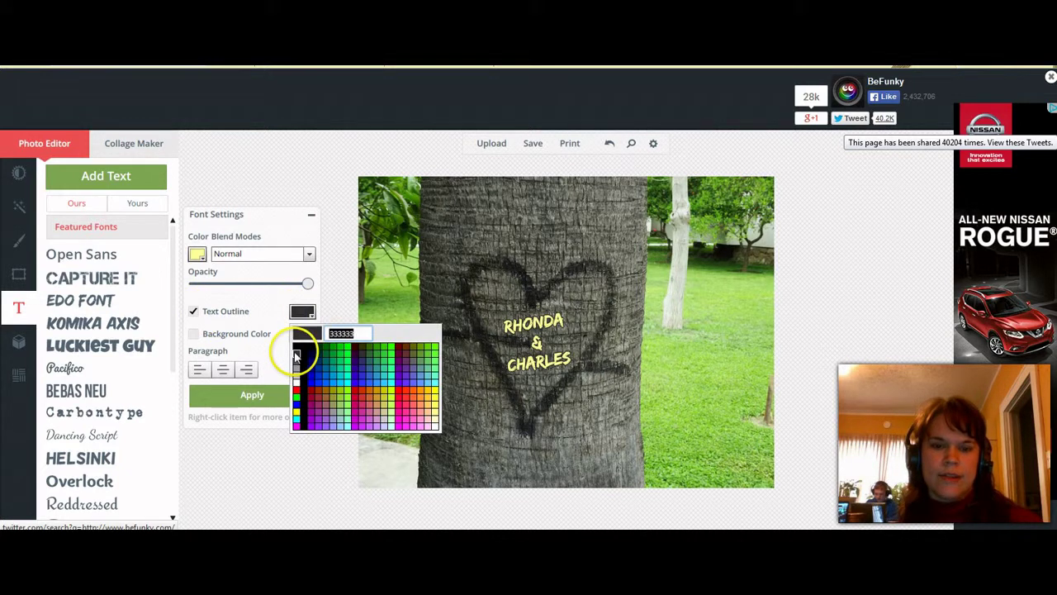
pyautogui.click(295, 355)
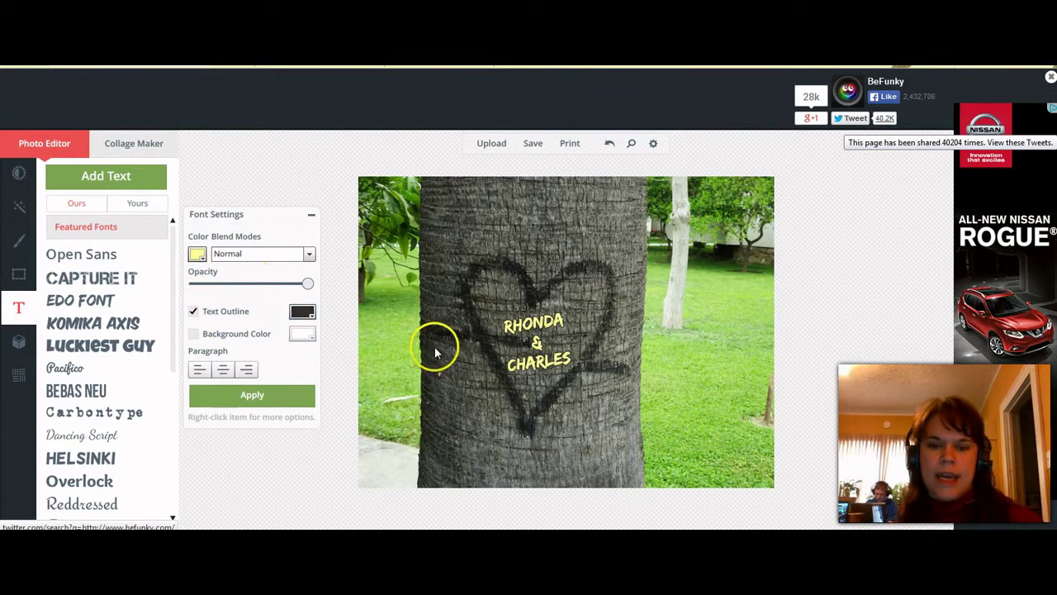
# Enlarge the names text a little more within the heart and reduce its opacity to 75.
pyautogui.click(527, 353)
pyautogui.moveTo(528, 354); pyautogui.dragTo(527, 354)
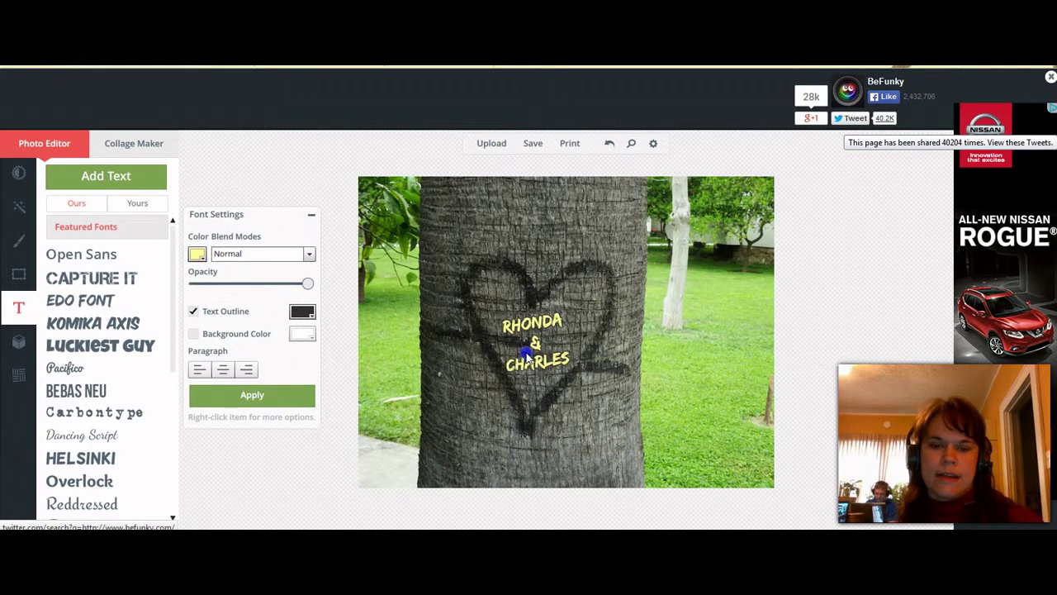
pyautogui.click(529, 357)
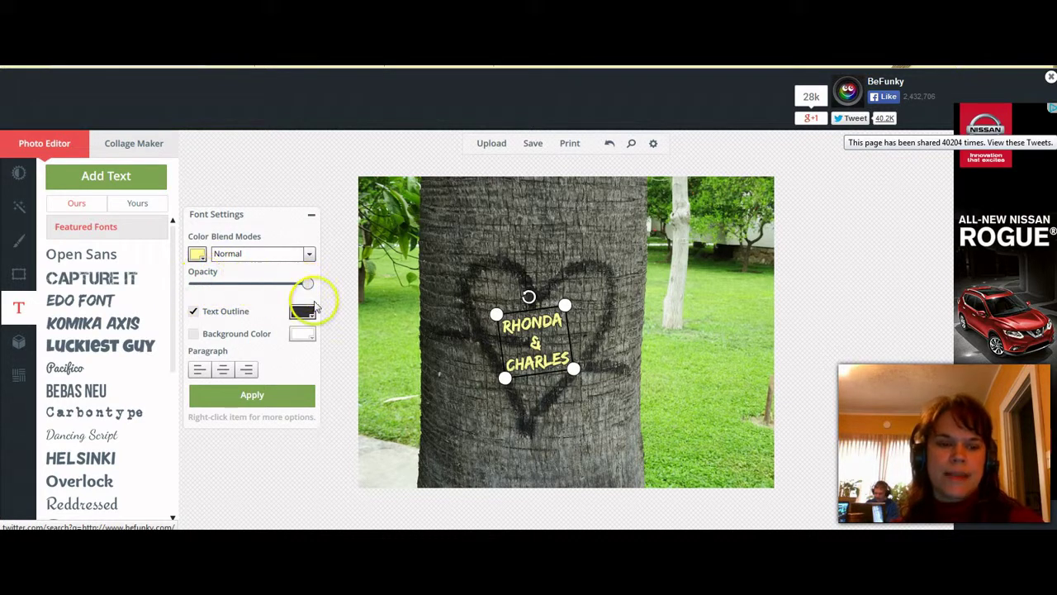
pyautogui.moveTo(309, 287); pyautogui.dragTo(269, 283)
pyautogui.click(538, 351)
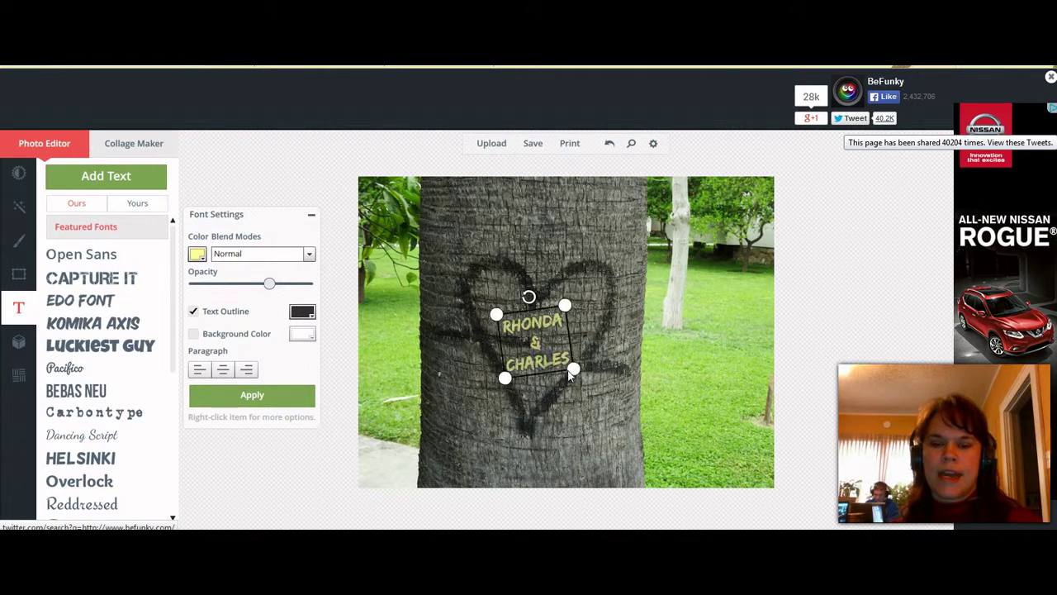
pyautogui.moveTo(570, 370); pyautogui.dragTo(530, 357)
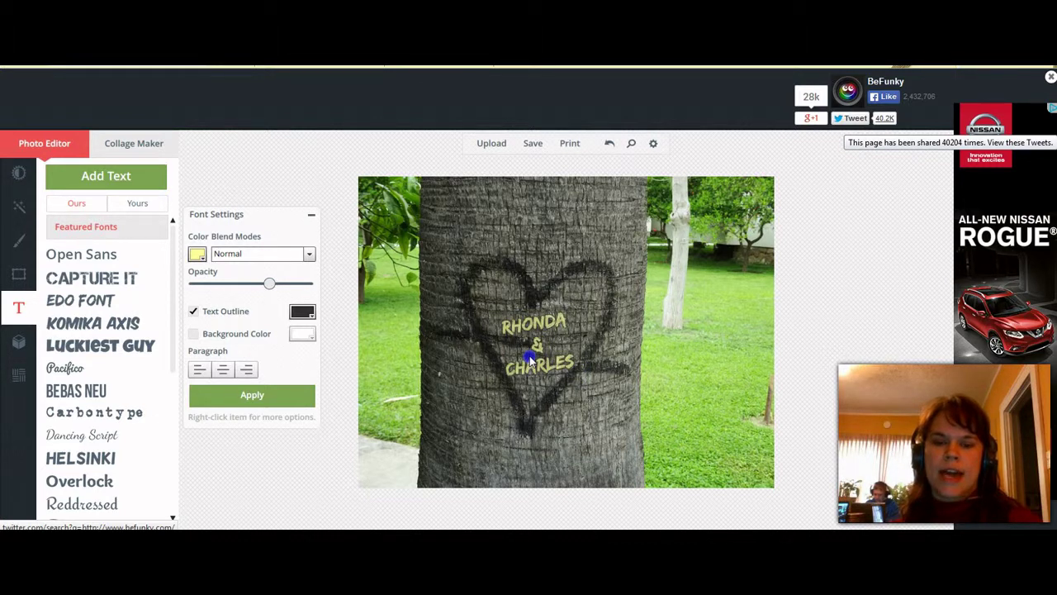
pyautogui.click(530, 357)
pyautogui.moveTo(269, 283)
pyautogui.mouseDown()
pyautogui.moveTo(294, 291)
pyautogui.moveTo(281, 292)
pyautogui.mouseUp()
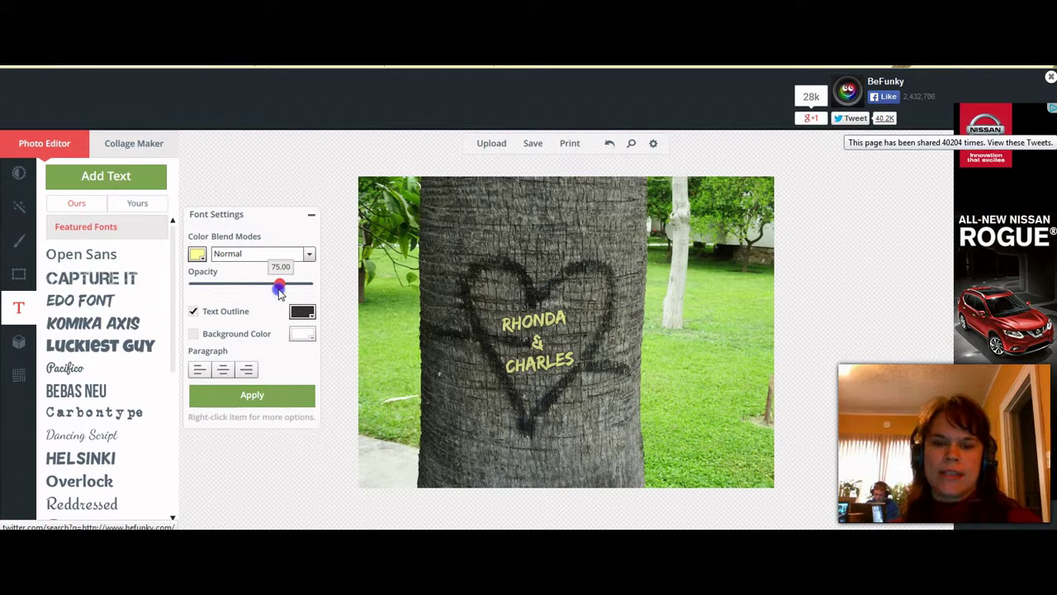
# Tilt the names text further counterclockwise, settle it inside the heart and deselect it.
pyautogui.click(534, 314)
pyautogui.click(538, 300)
pyautogui.click(538, 310)
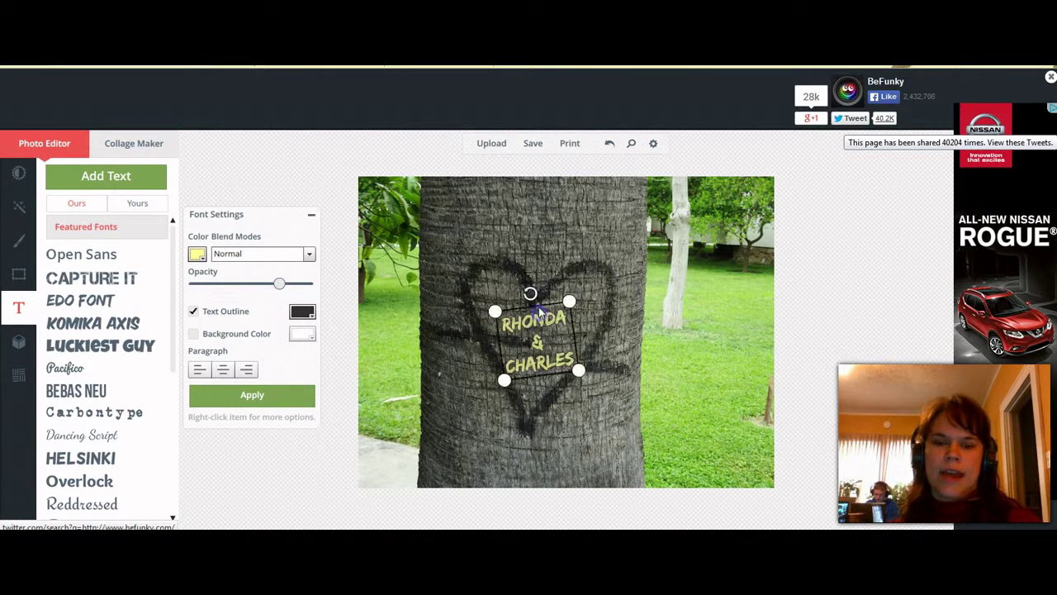
pyautogui.moveTo(530, 295); pyautogui.dragTo(524, 297)
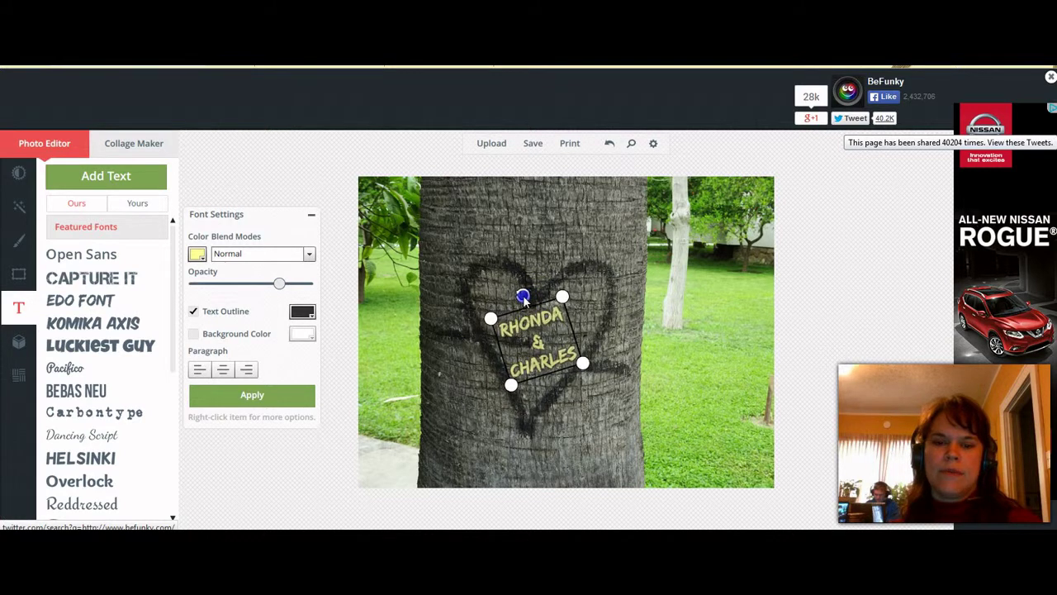
pyautogui.click(530, 325)
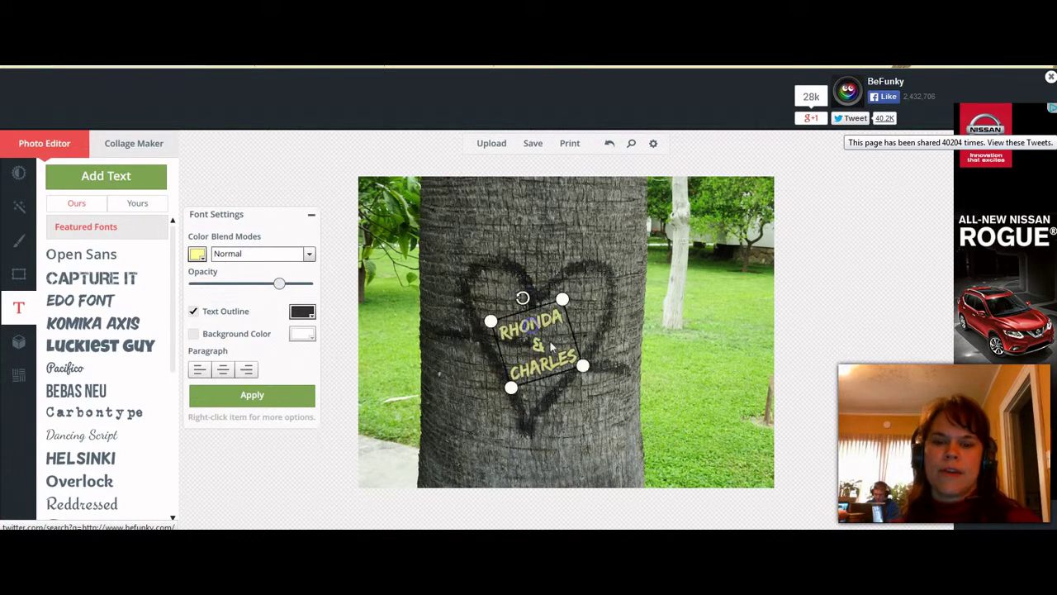
pyautogui.click(688, 401)
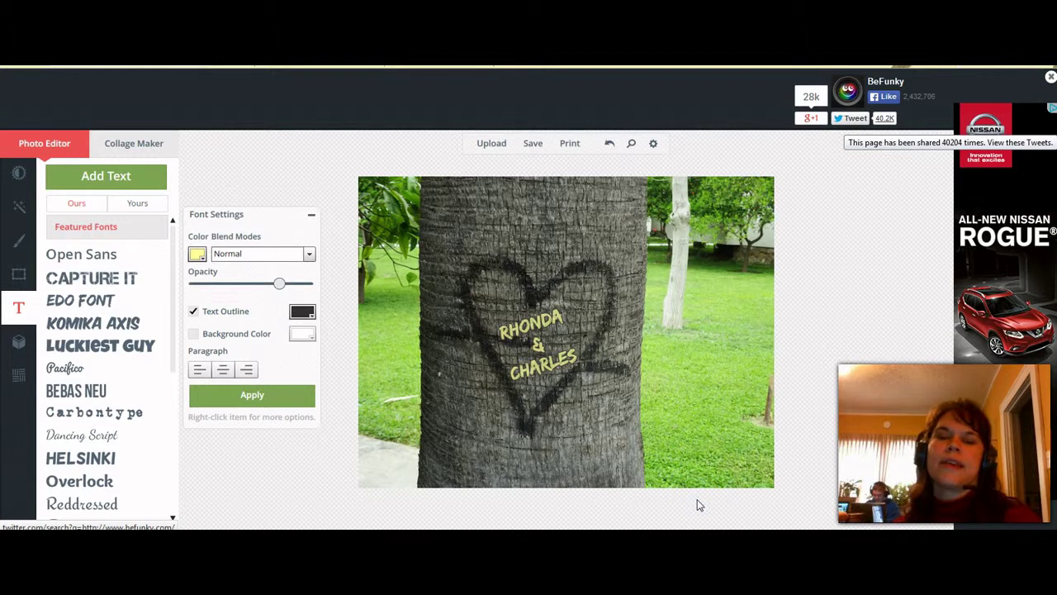